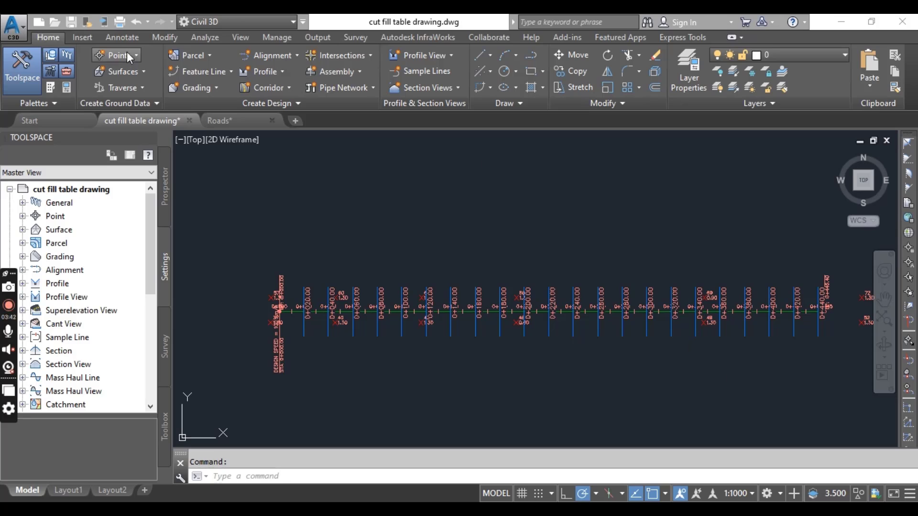
Show the Manage tab's Styles panel with its Import, Purge and Reference tools.
left_click(280, 39)
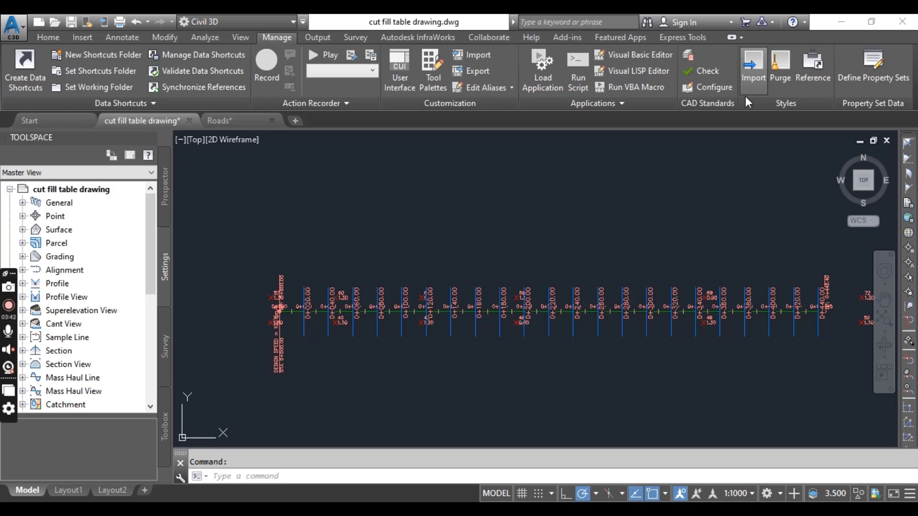
mouse_move(535, 246)
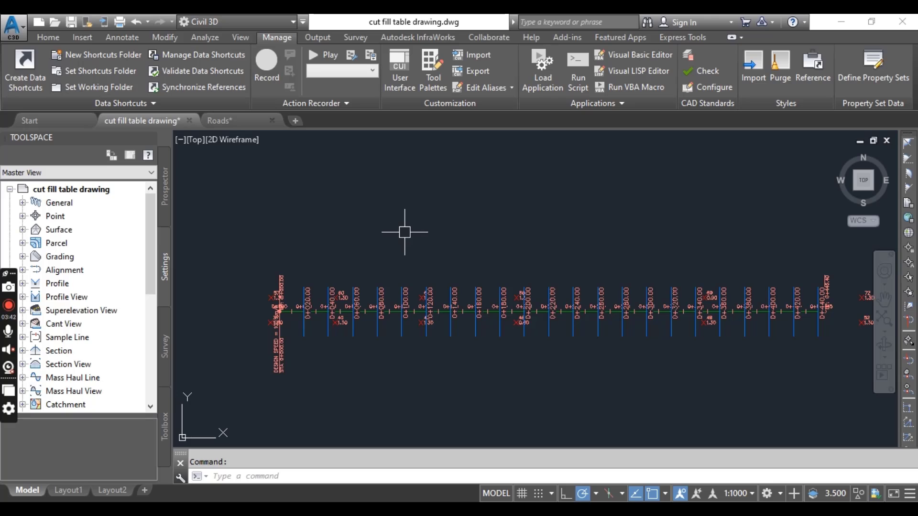
mouse_move(405, 232)
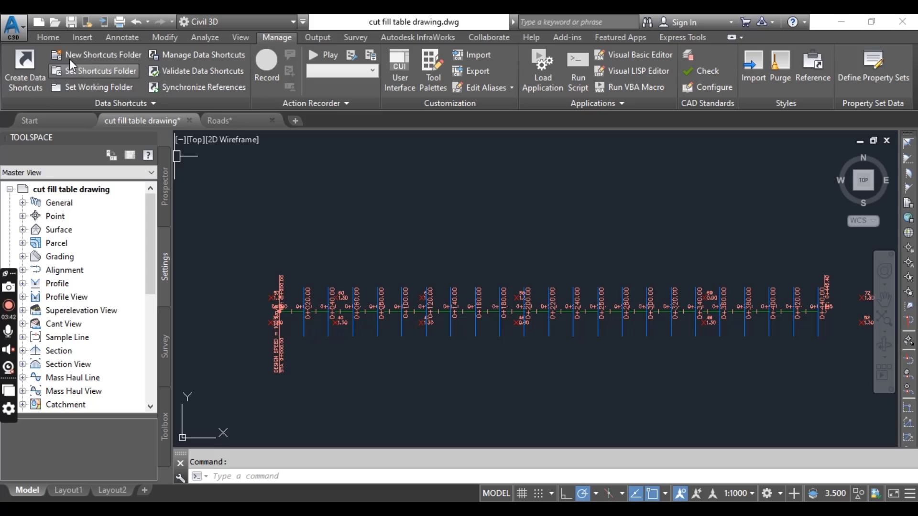
Go back to the Home tab, switch to the Roads drawing and zoom around its site plan.
left_click(50, 38)
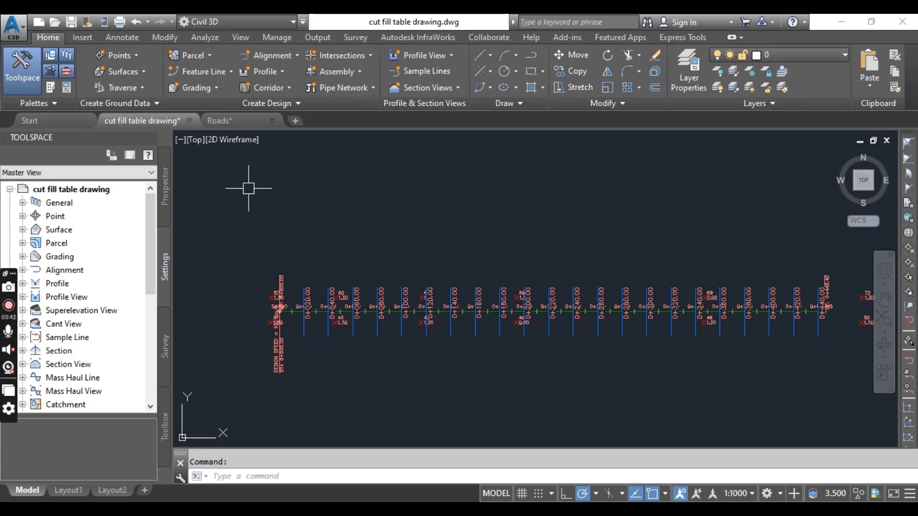
left_click(231, 122)
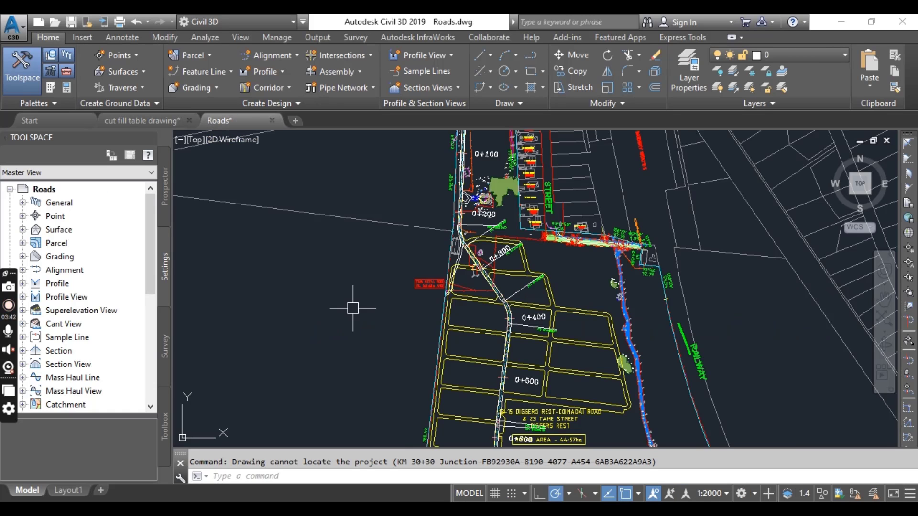
scroll(372, 303, "down", 1)
scroll(445, 333, "up", 2)
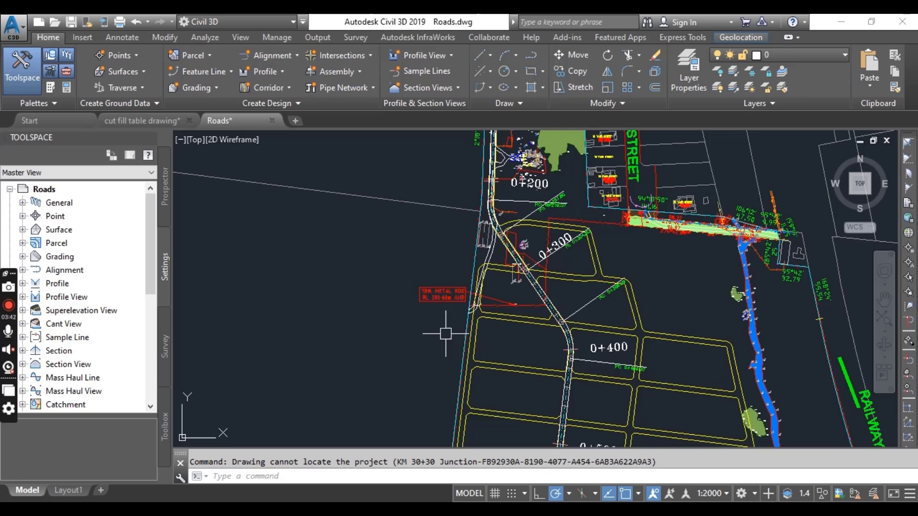
scroll(391, 298, "down", 2)
scroll(475, 300, "up", 2)
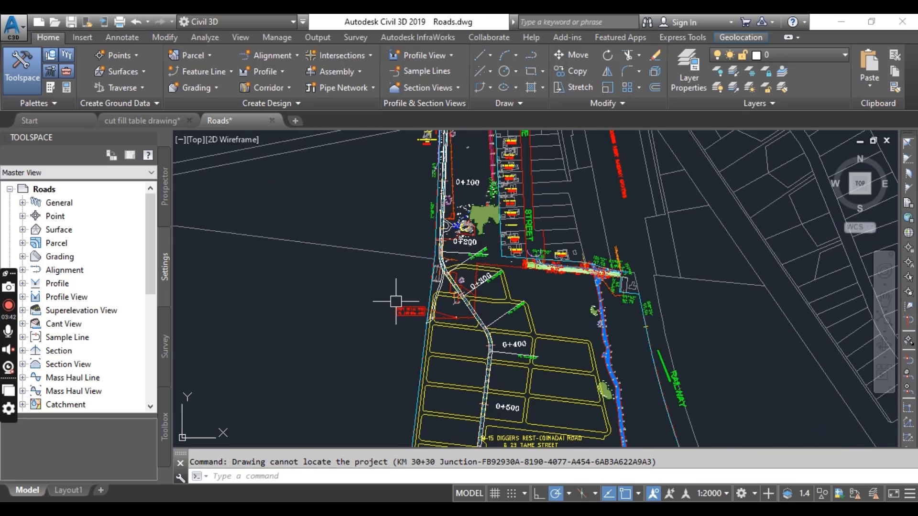
mouse_move(151, 125)
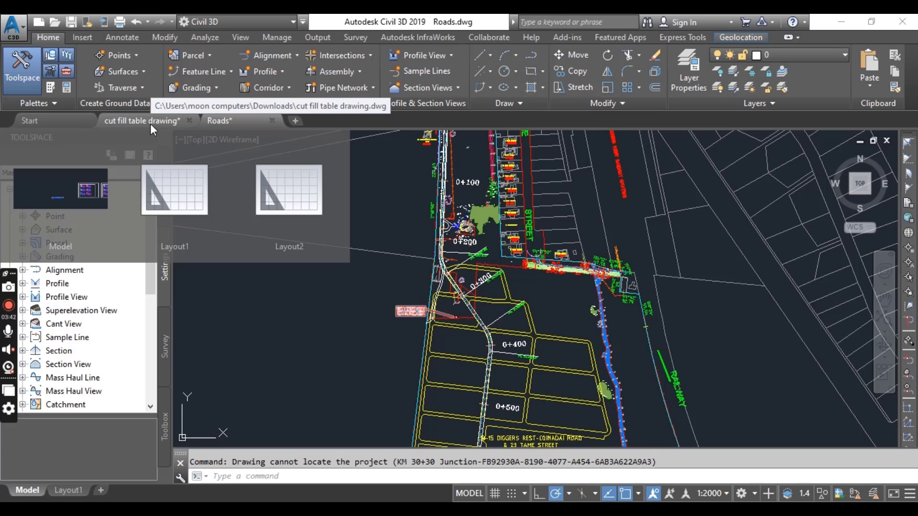
Return to the cut fill table drawing and frame the six cut/fill tables and sample-line row.
left_click(150, 123)
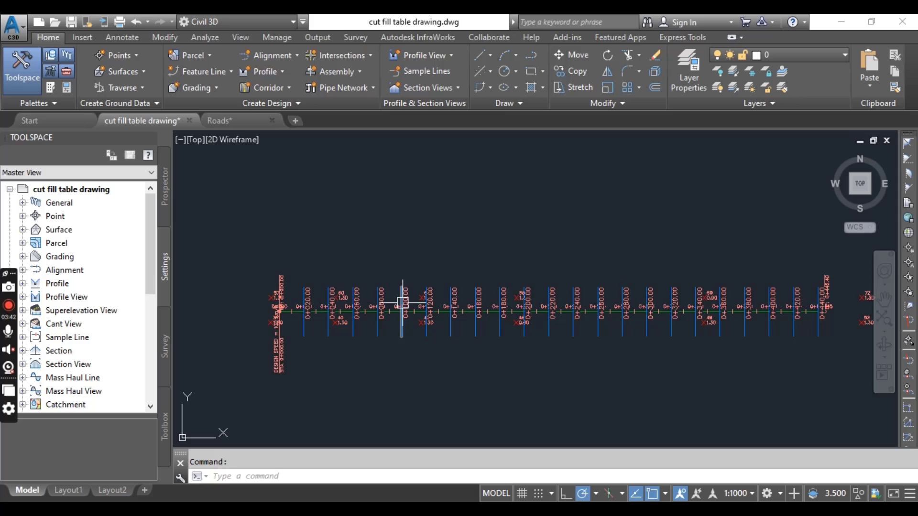
scroll(402, 302, "down", 5)
middle_click_drag(379, 300, 328, 321)
scroll(492, 273, "down", 1)
scroll(535, 212, "up", 3)
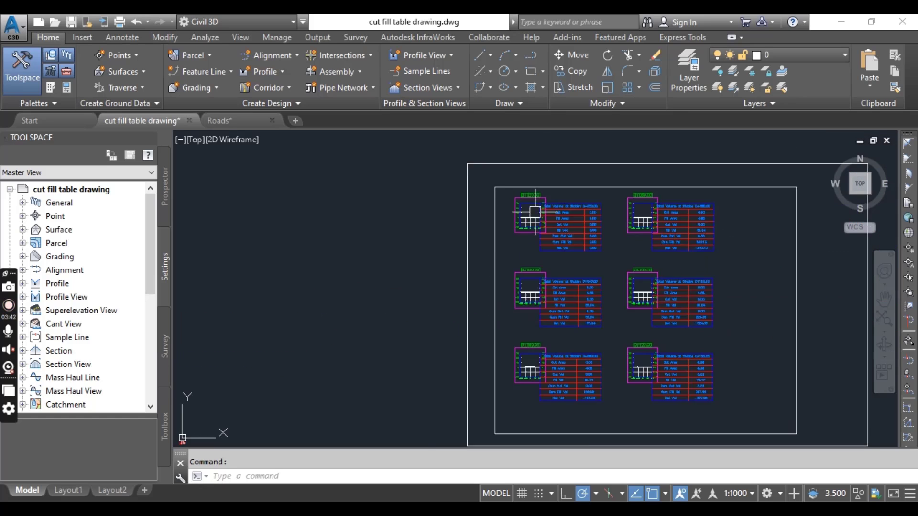
scroll(534, 212, "down", 3)
scroll(369, 327, "up", 2)
scroll(297, 362, "up", 2)
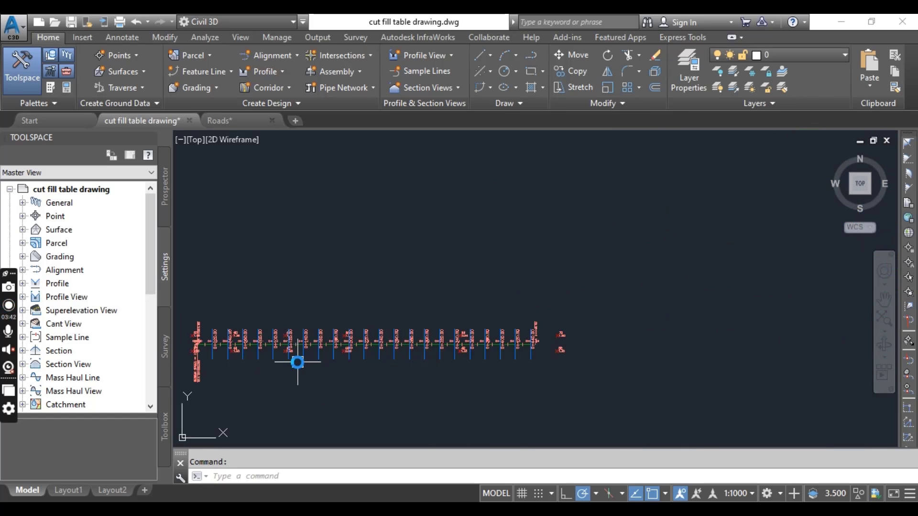
middle_click_drag(298, 362, 438, 333)
scroll(512, 328, "down", 2)
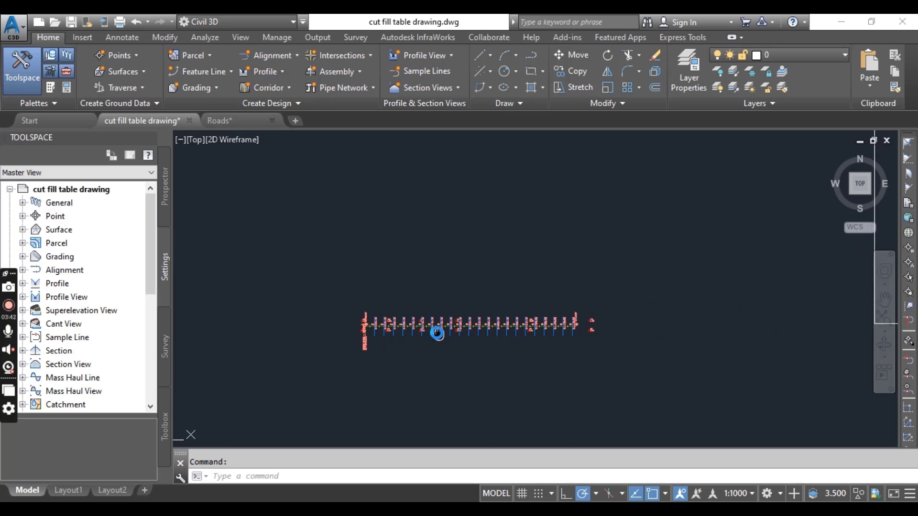
scroll(437, 334, "up", 5)
scroll(439, 331, "up", 2)
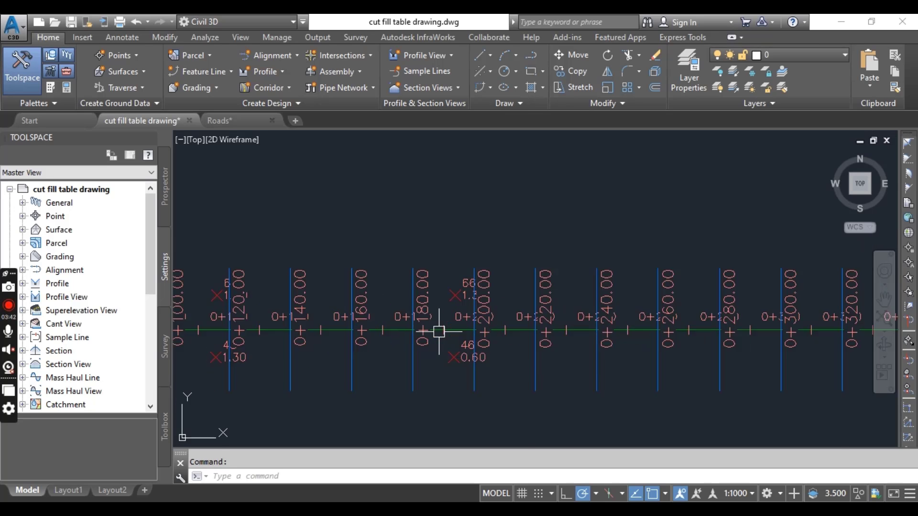
scroll(439, 331, "up", 4)
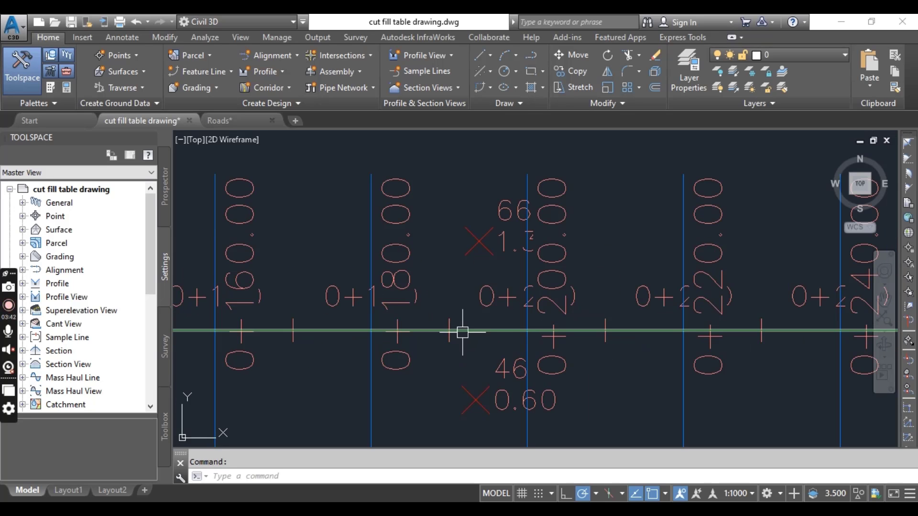
Select the alignment to check its properties, then clear the selection.
left_click(491, 329)
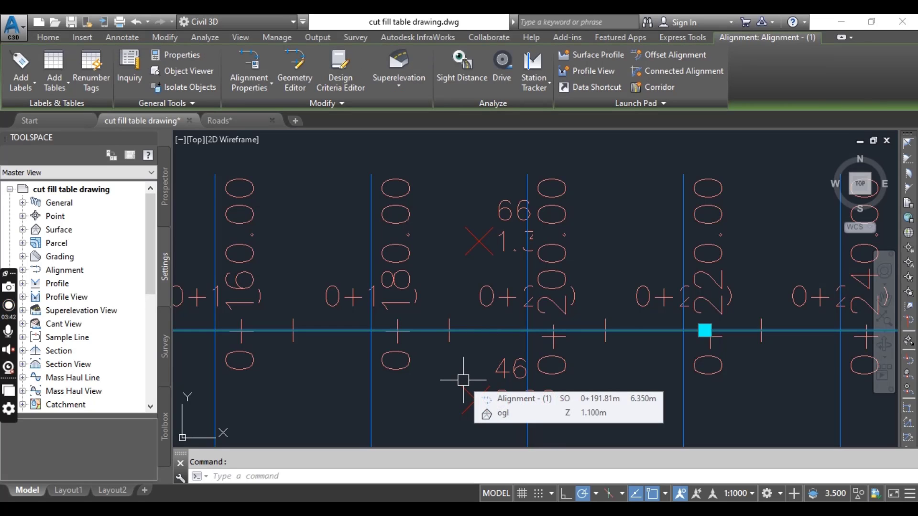
key("Escape")
scroll(555, 321, "down", 6)
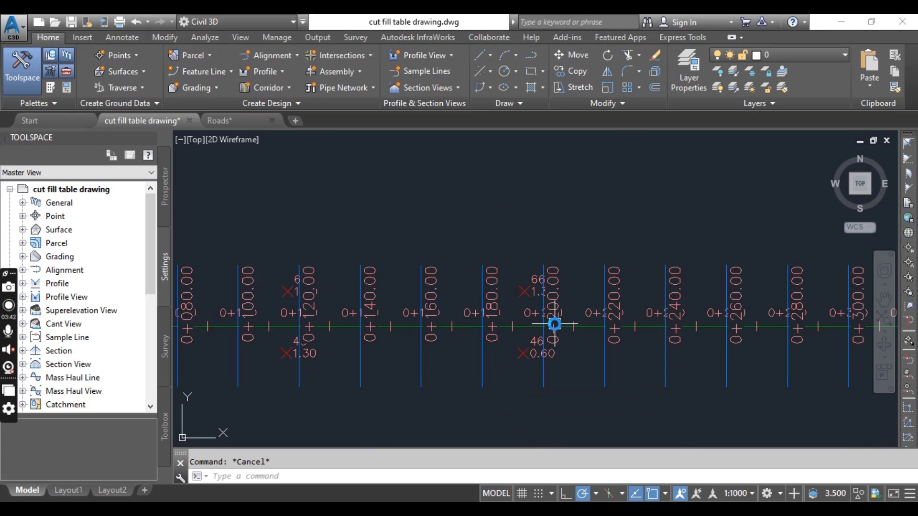
mouse_move(555, 358)
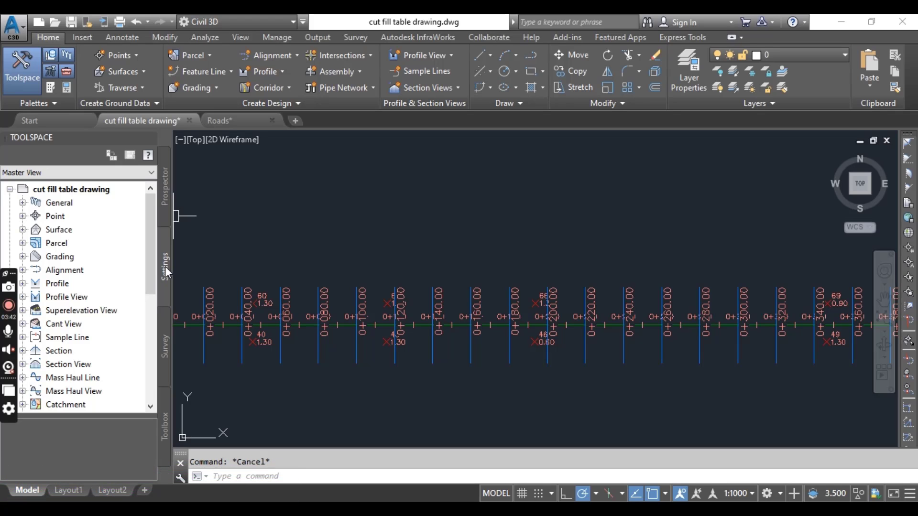
Keep Toolspace Settings in Master View and collapse the cut fill table drawing node.
left_click(38, 174)
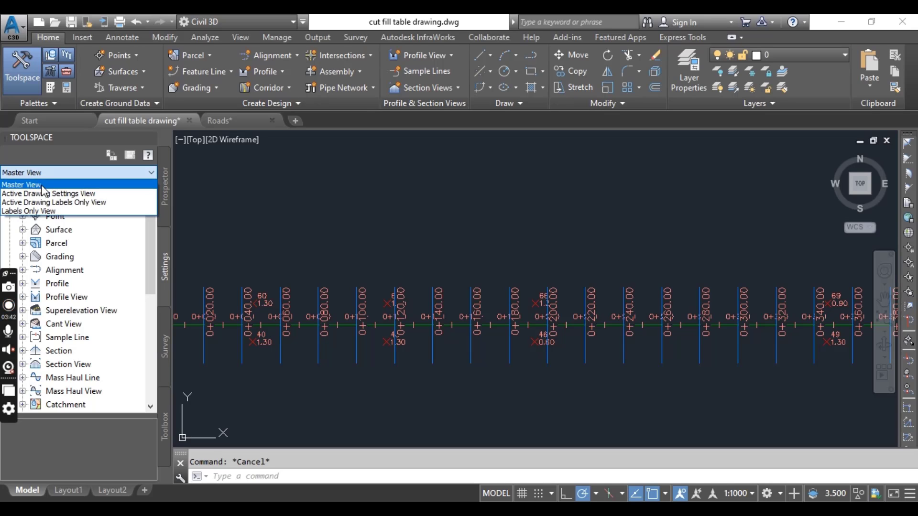
left_click(42, 185)
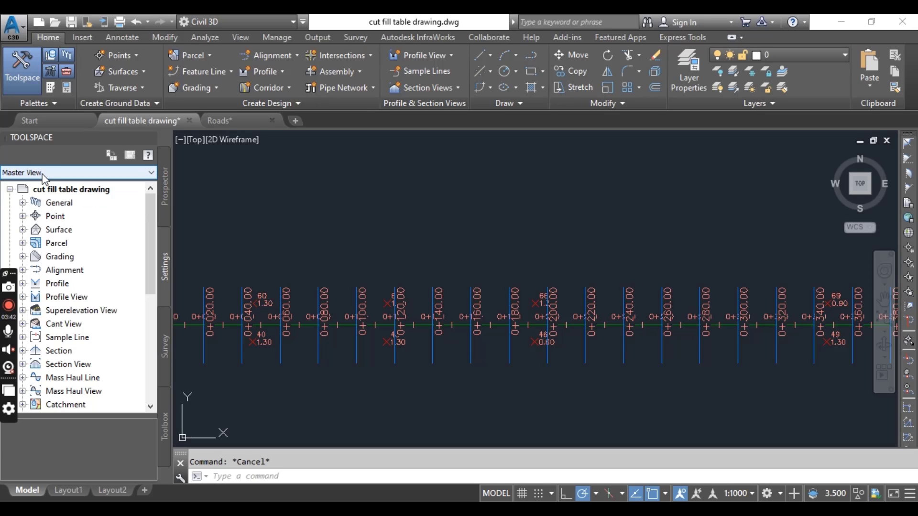
left_click(45, 174)
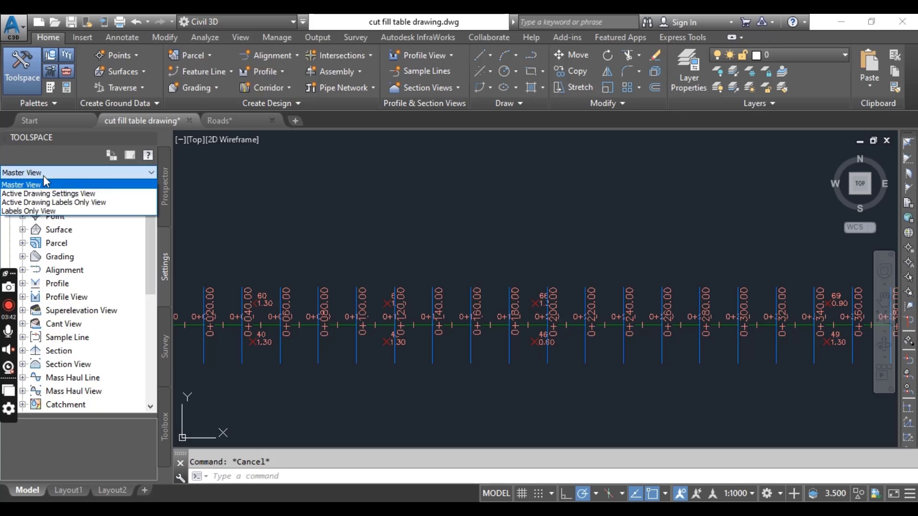
left_click(44, 177)
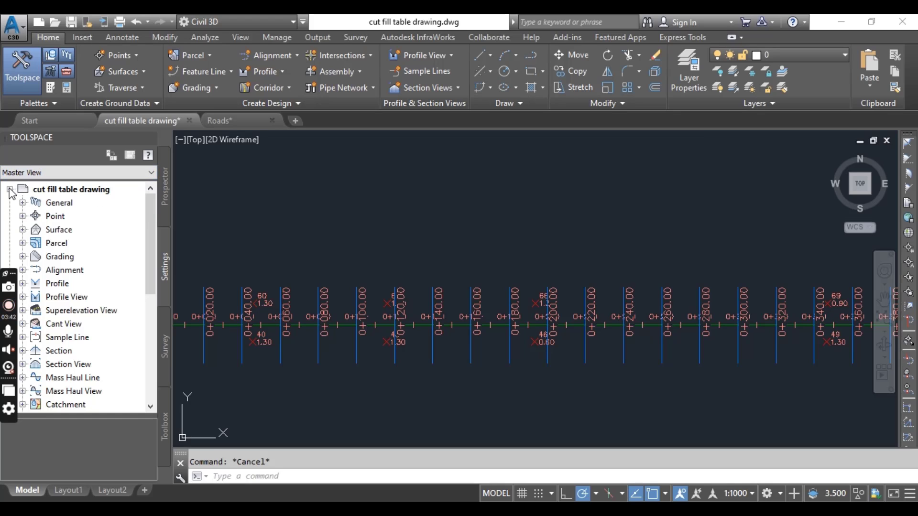
left_click(9, 189)
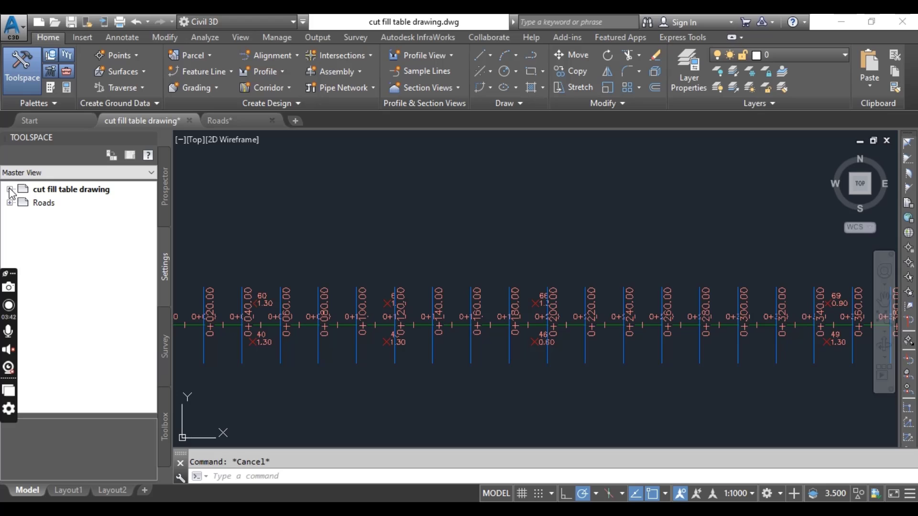
left_click(10, 189)
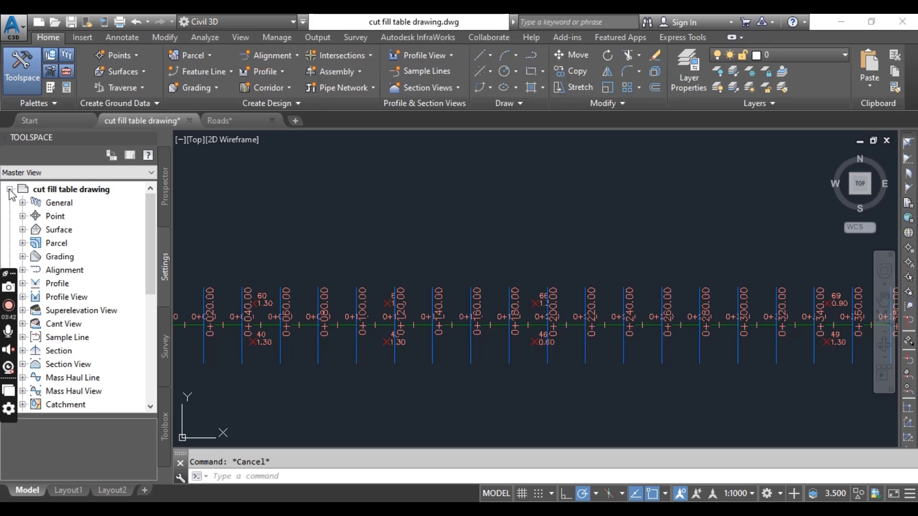
left_click(10, 189)
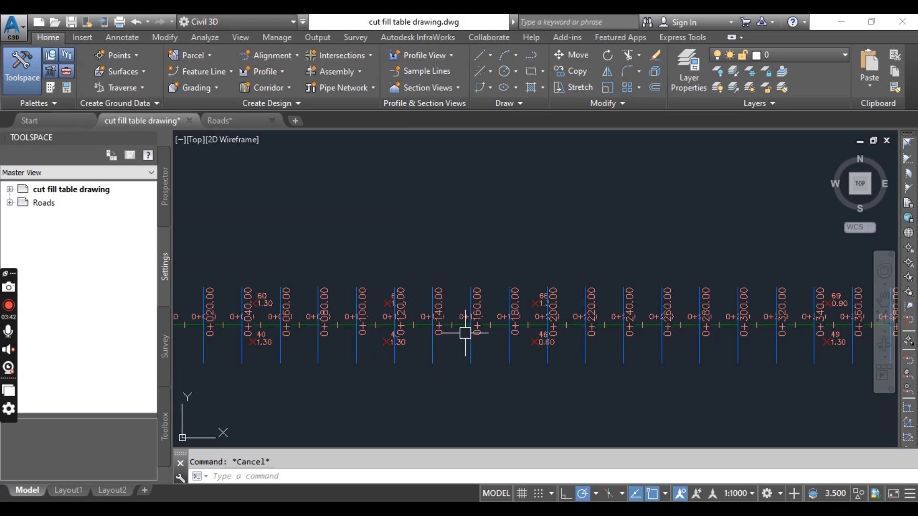
Zoom out to survey the whole drawing layout, then recentre on the sample lines.
scroll(473, 328, "down", 4)
scroll(434, 282, "down", 2)
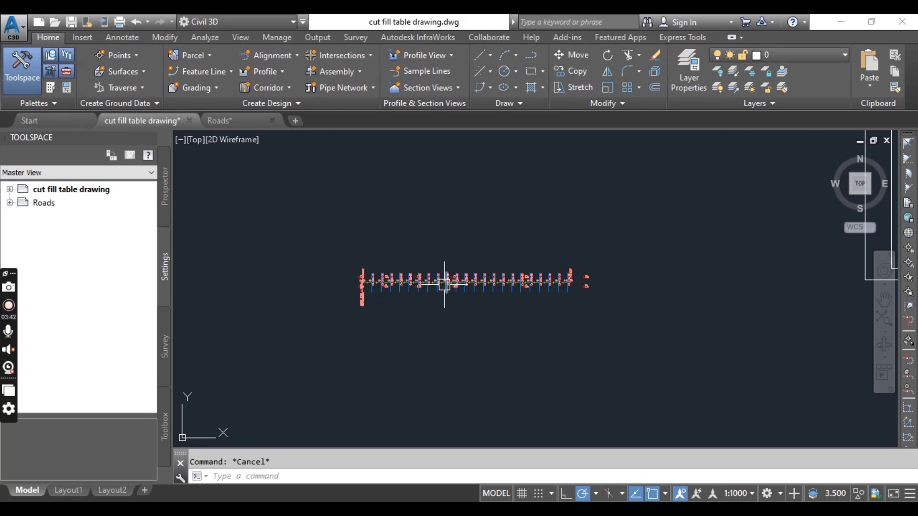
scroll(445, 284, "down", 2)
middle_click_drag(449, 319, 419, 351)
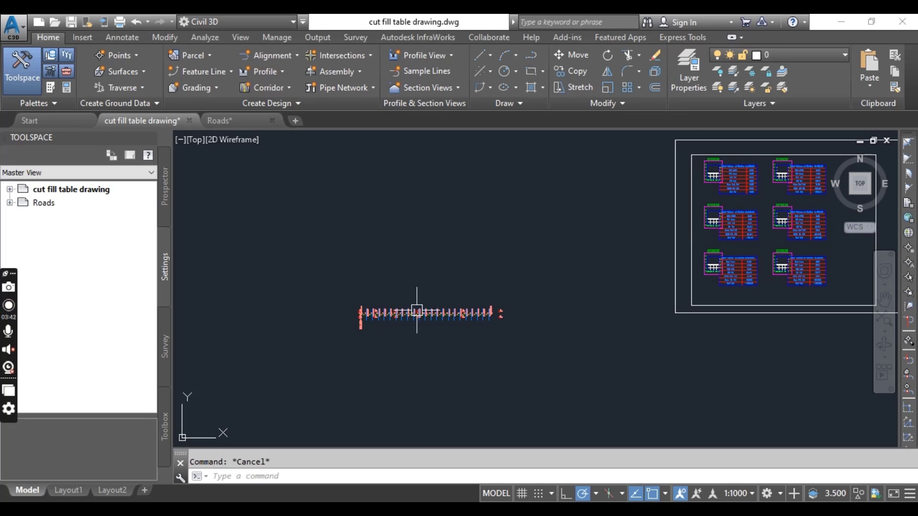
scroll(412, 313, "up", 6)
middle_click_drag(411, 314, 451, 306)
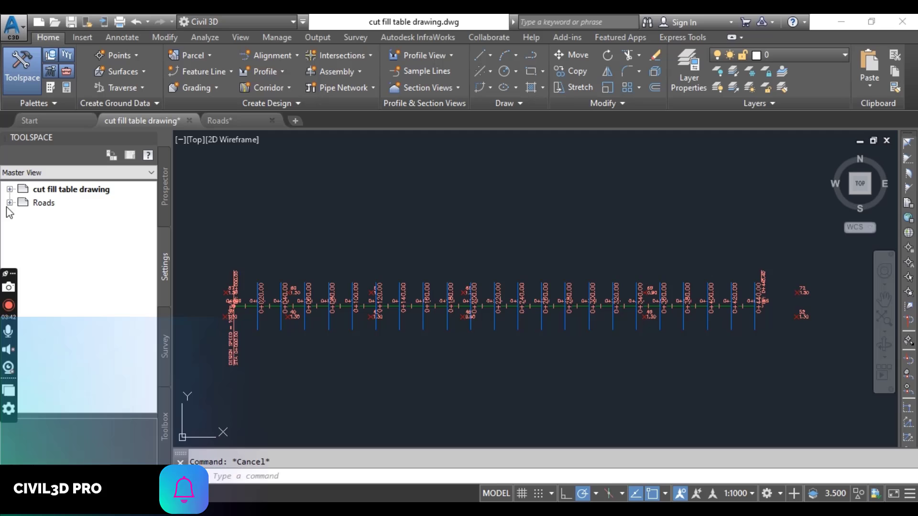
Expand Roads > Surface and list its Surface Styles, including the _No Display styles.
left_click(44, 203)
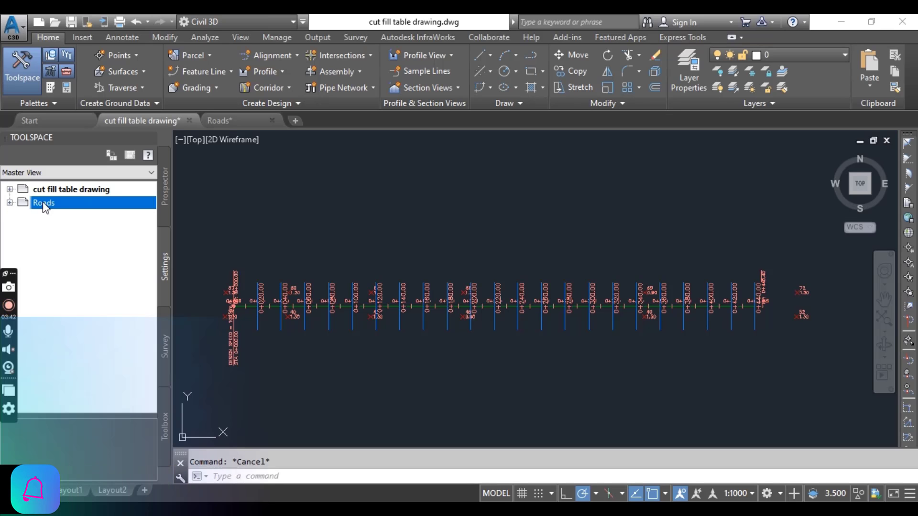
left_click(10, 203)
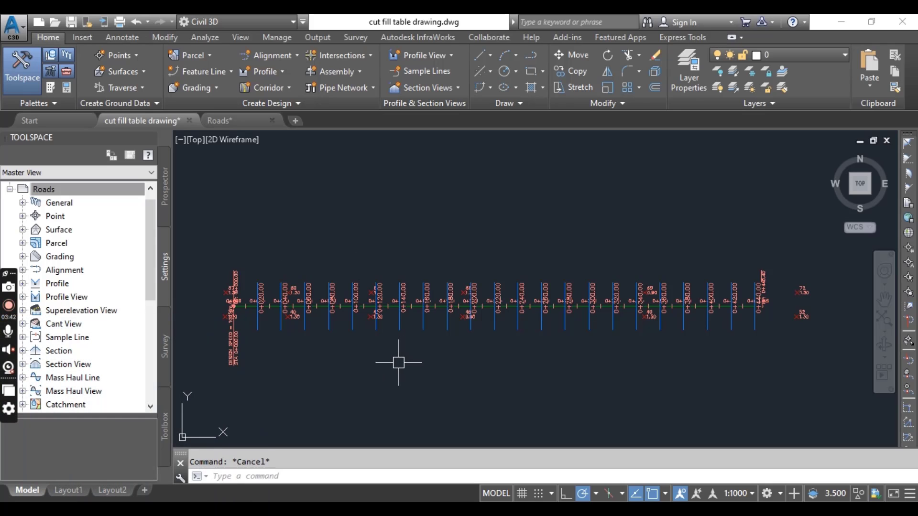
mouse_move(399, 362)
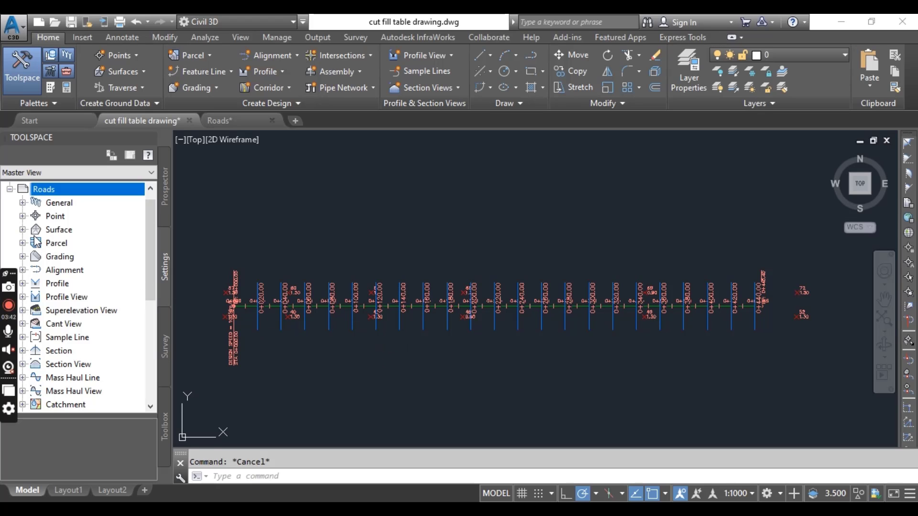
left_click(23, 230)
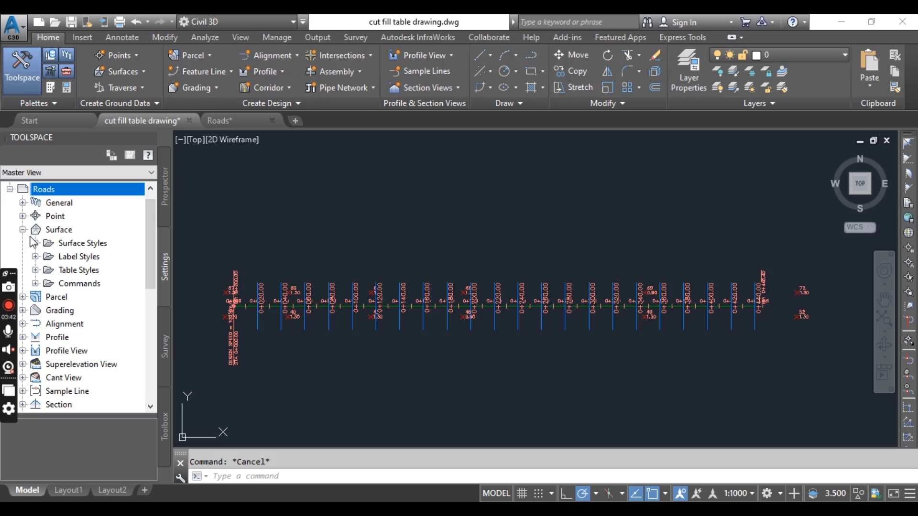
left_click(76, 244)
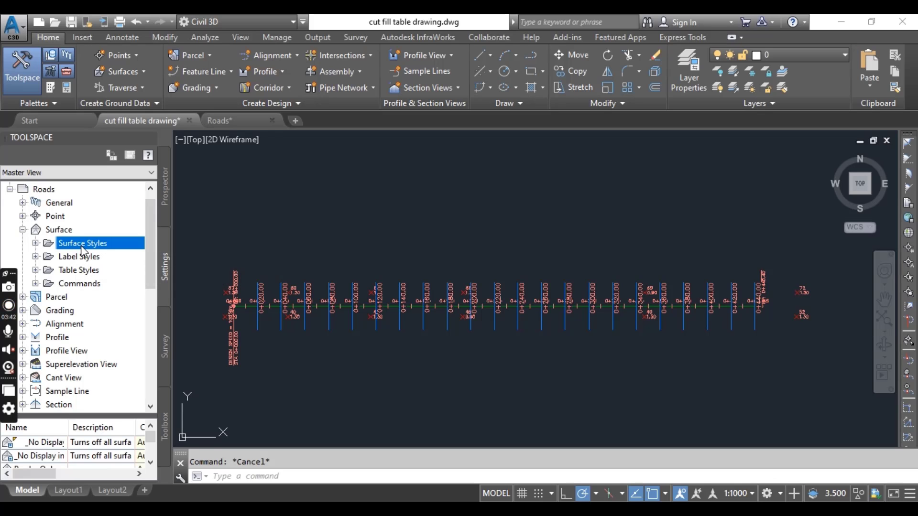
Drag Roads Surface Styles into the drawing, overwriting all duplicates like Contours 2m and 10m (Background).
mouse_move(75, 243)
left_mouse_down()
mouse_move(118, 235)
mouse_move(424, 256)
left_mouse_up()
left_click_drag(497, 245, 498, 245)
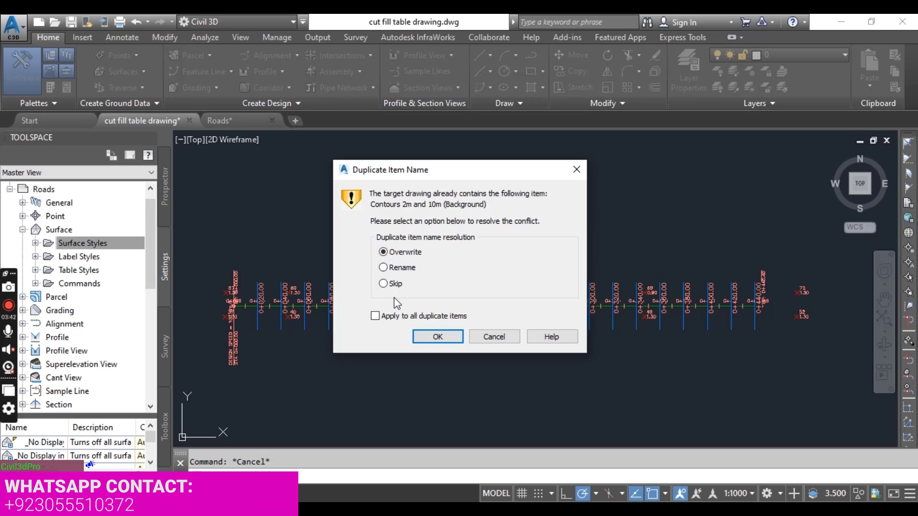
left_click(375, 316)
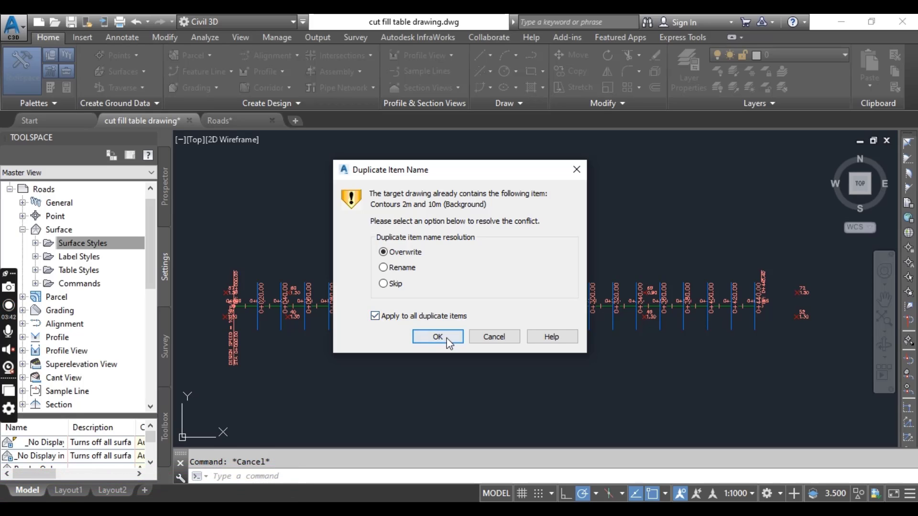
left_click(438, 337)
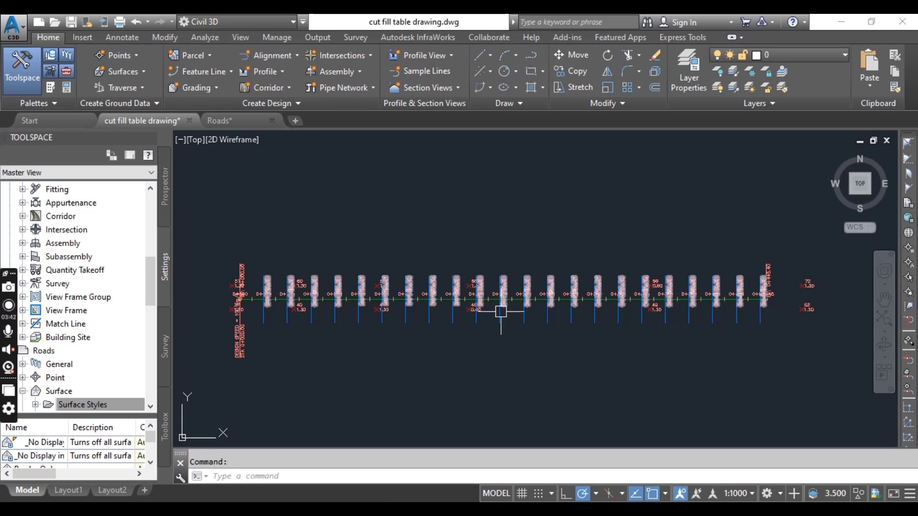
Adjust the view, list the Alignment Styles and try dragging them into the drawing.
middle_click_drag(489, 322, 501, 299)
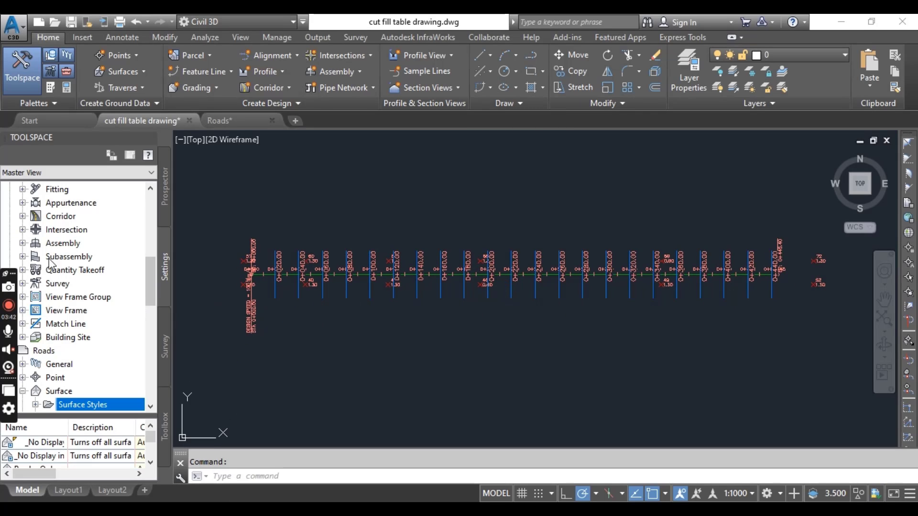
scroll(82, 306, "up", 2)
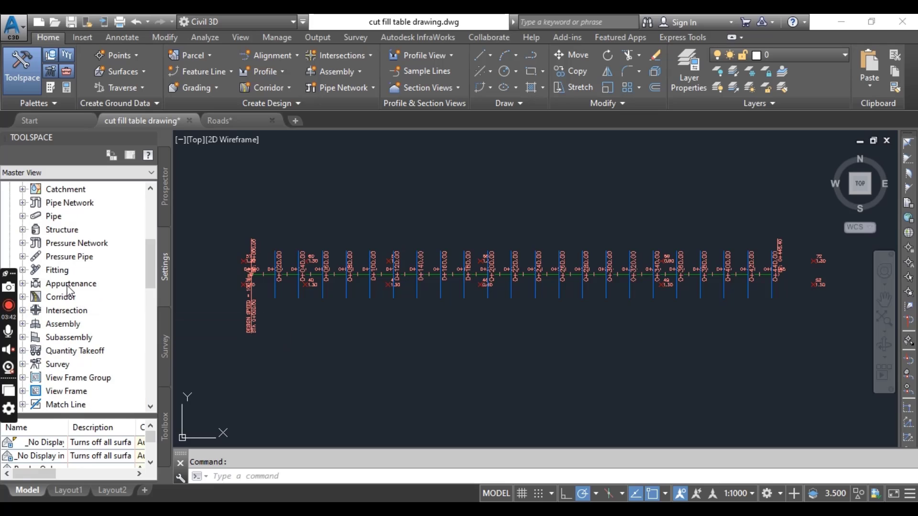
scroll(68, 288, "up", 3)
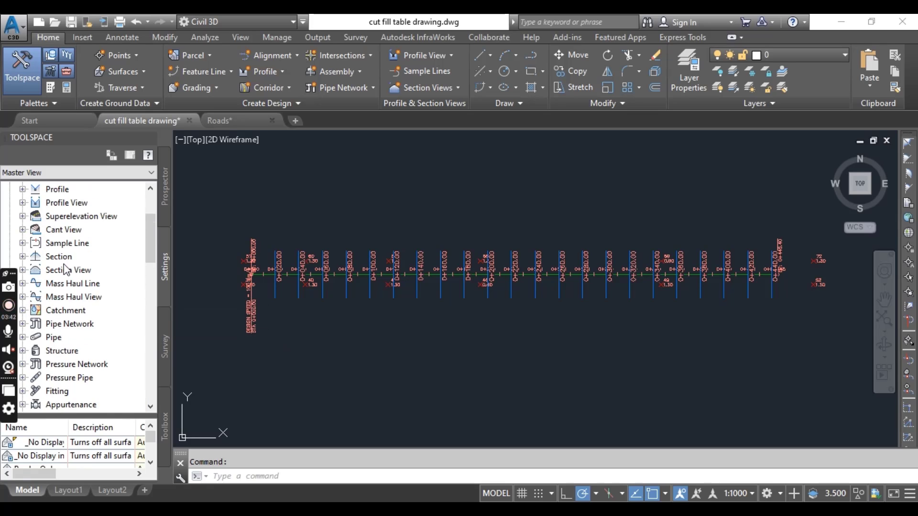
scroll(62, 268, "up", 2)
left_click(22, 257)
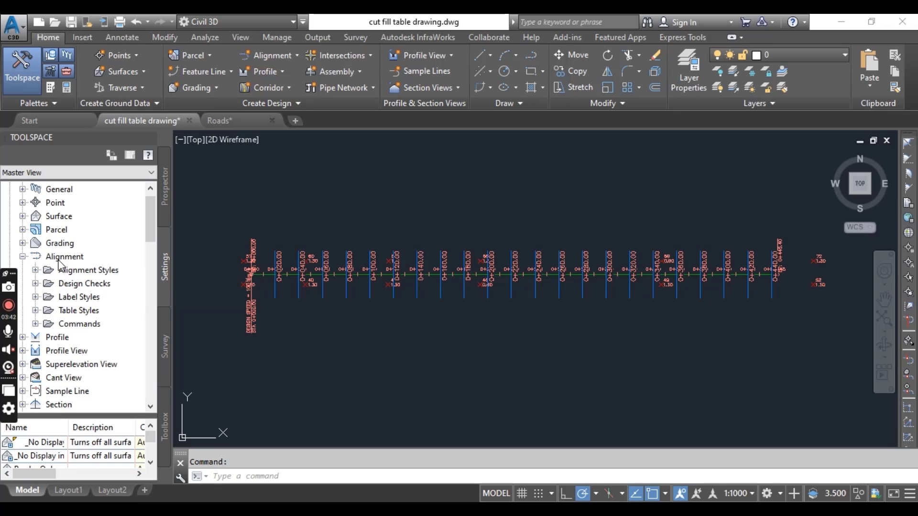
left_click(79, 270)
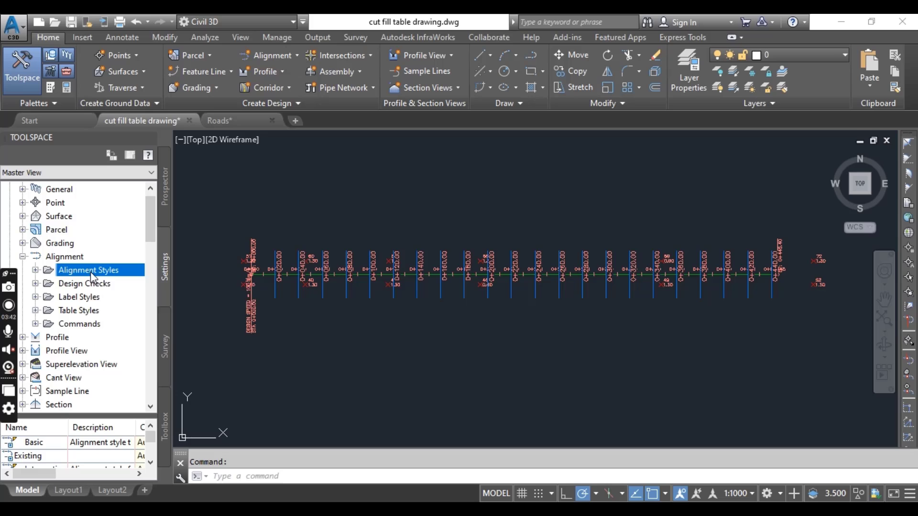
mouse_move(74, 276)
left_mouse_down()
mouse_move(123, 251)
mouse_move(486, 231)
mouse_move(522, 267)
mouse_move(510, 337)
mouse_move(126, 282)
mouse_move(120, 269)
mouse_move(130, 276)
mouse_move(110, 284)
left_mouse_up()
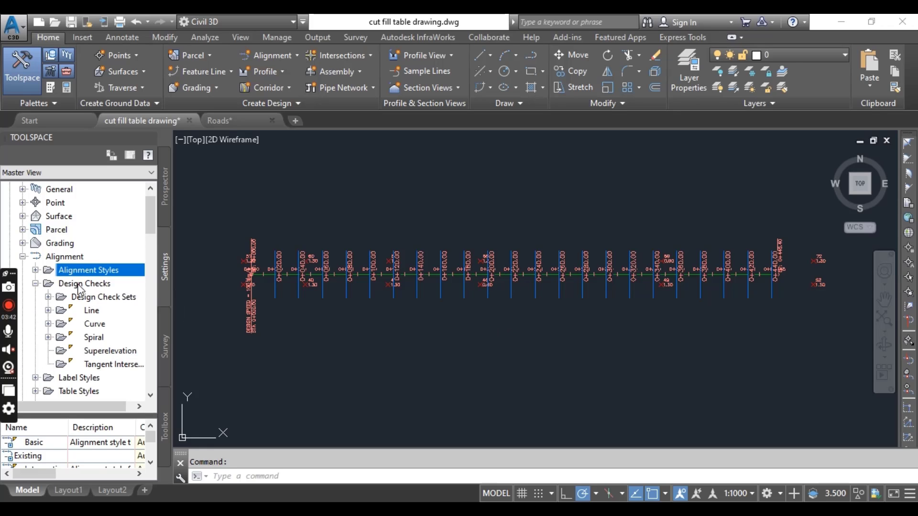
Browse the alignment design checks, including the Line design check set.
left_click(96, 286)
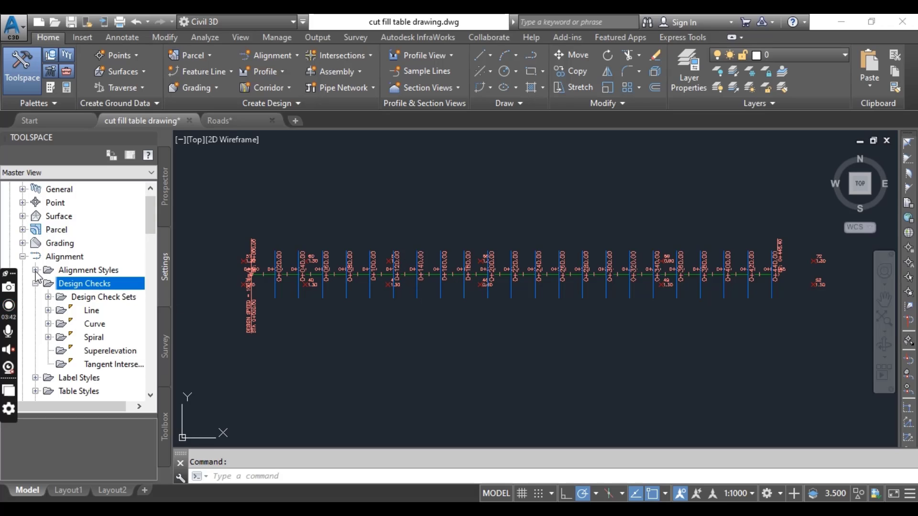
left_click(23, 256)
left_click(23, 257)
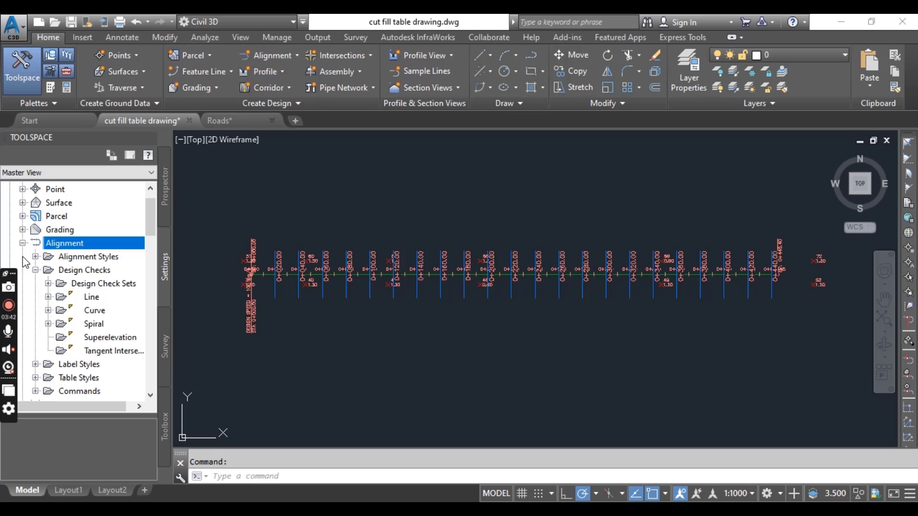
left_click(88, 258)
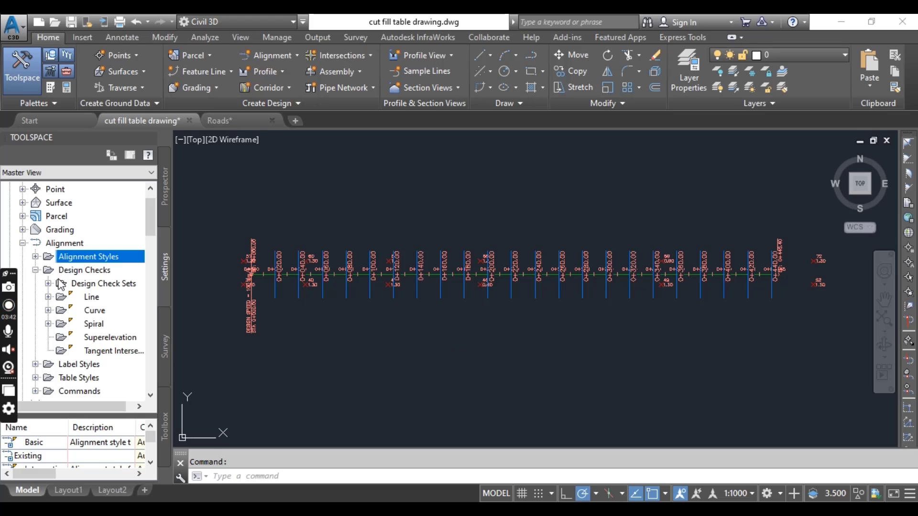
left_click(89, 298)
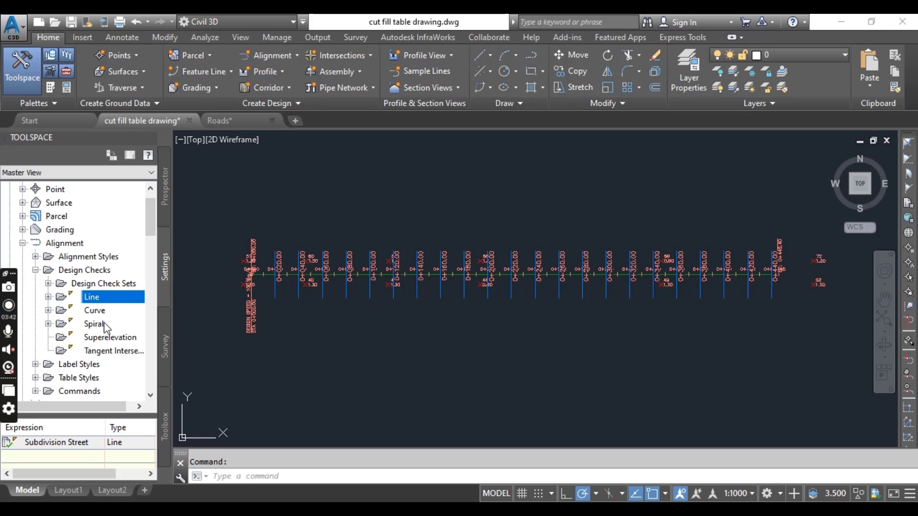
Review the alignment label styles, then collapse the cut fill table drawing node to reveal Roads.
scroll(83, 353, "down", 2)
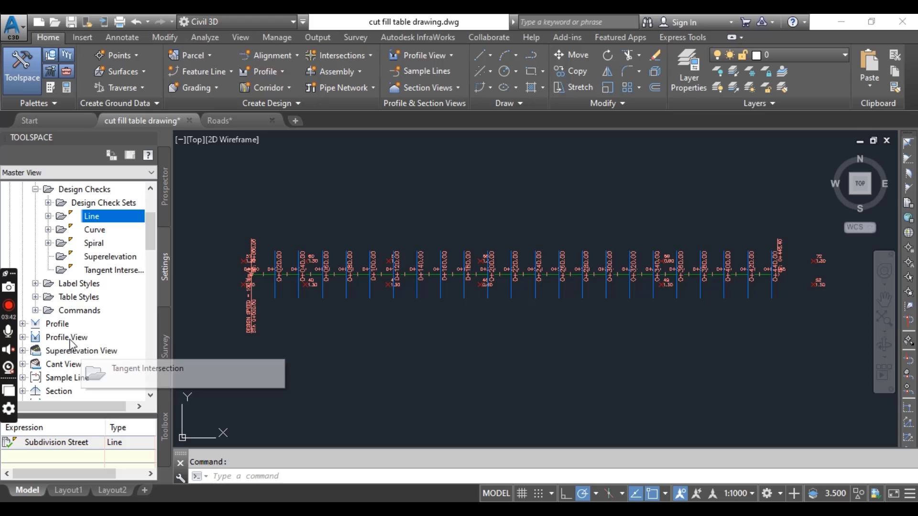
left_click(79, 284)
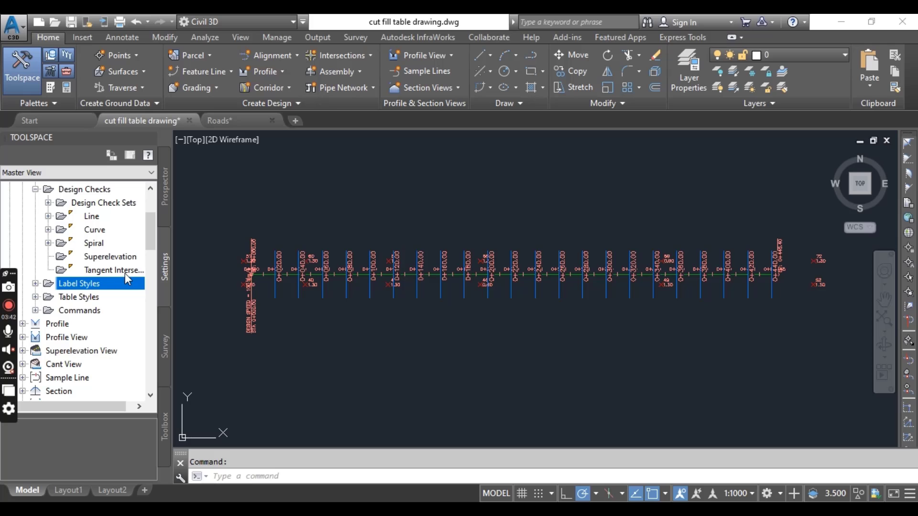
scroll(81, 287, "up", 2)
scroll(83, 239, "up", 1)
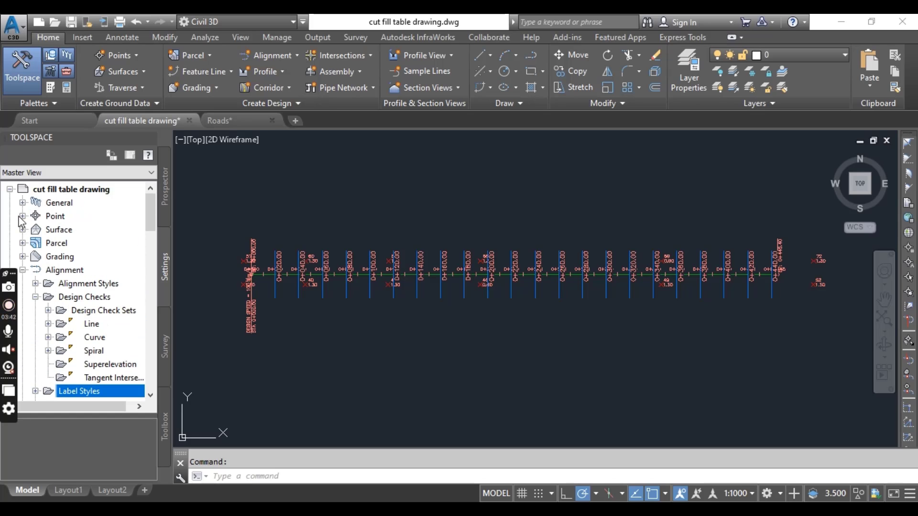
left_click(10, 189)
left_click(10, 189)
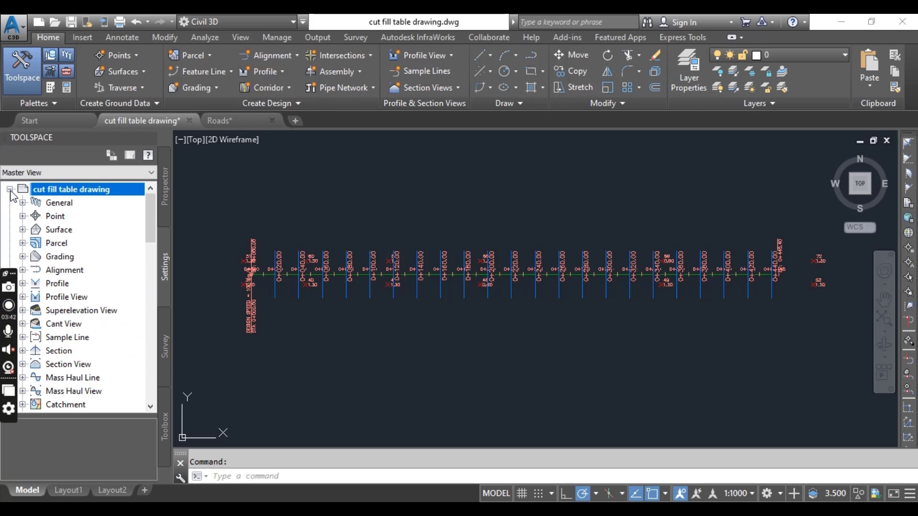
left_click(9, 189)
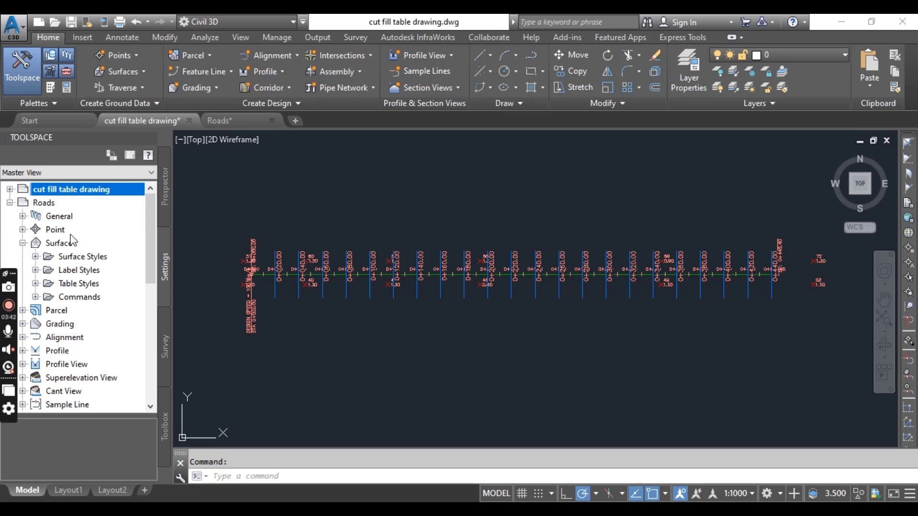
scroll(83, 296, "down", 3)
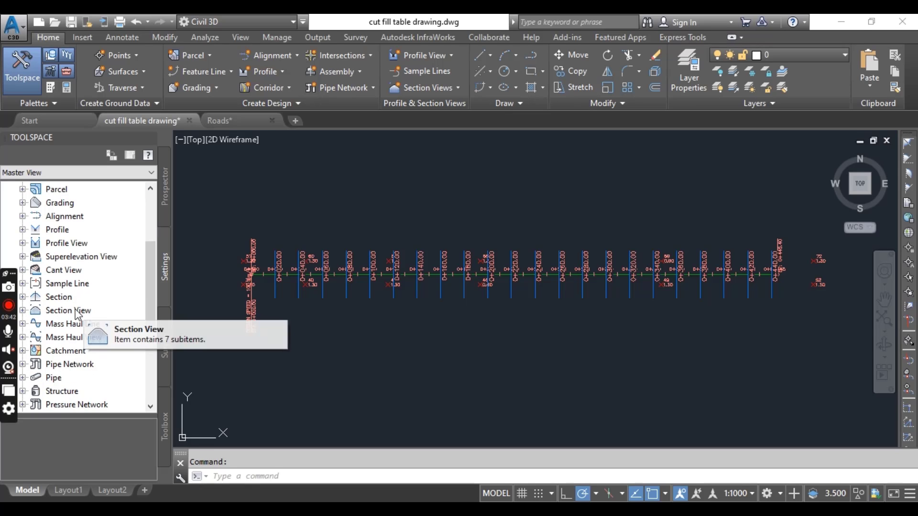
Drag Roads Alignment Styles into the drawing, overwriting all duplicates such as Basic.
double_click(54, 218)
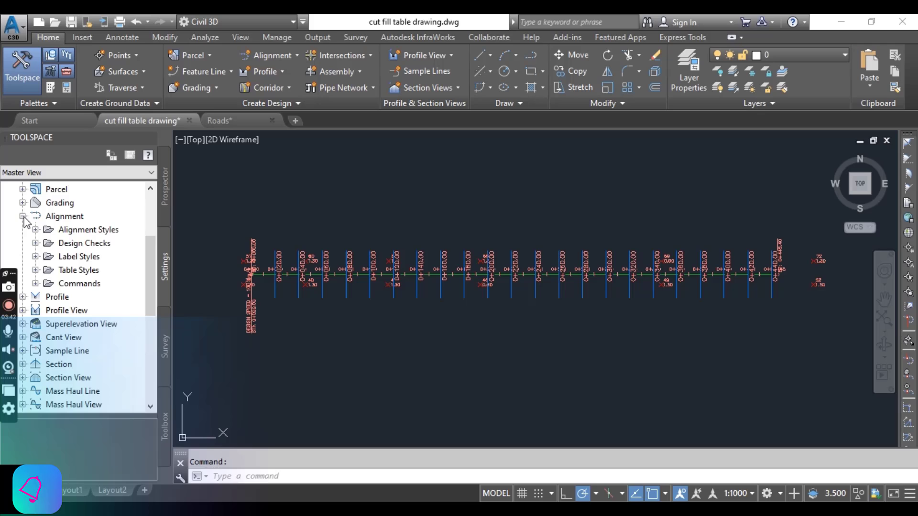
left_click(80, 233)
left_click_drag(109, 227, 505, 248)
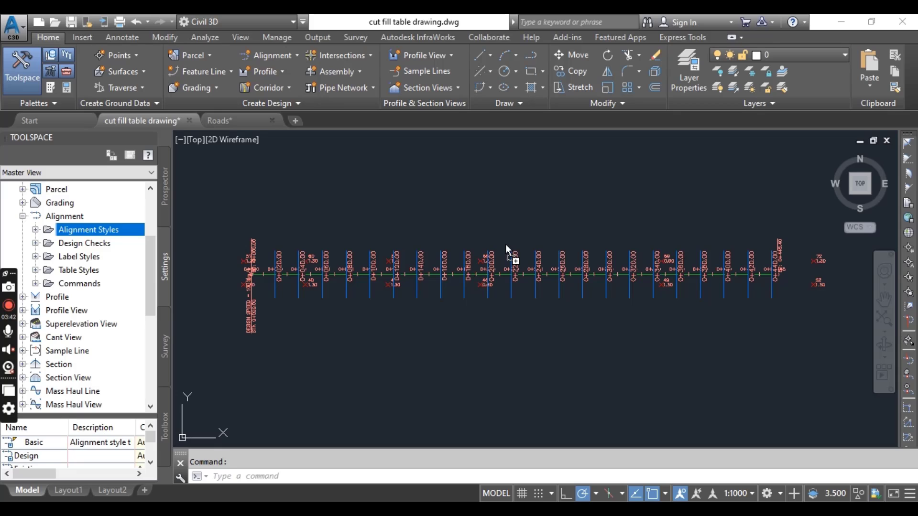
mouse_move(506, 245)
left_mouse_down()
mouse_move(502, 290)
mouse_move(502, 248)
left_mouse_up()
left_click_drag(498, 226, 498, 227)
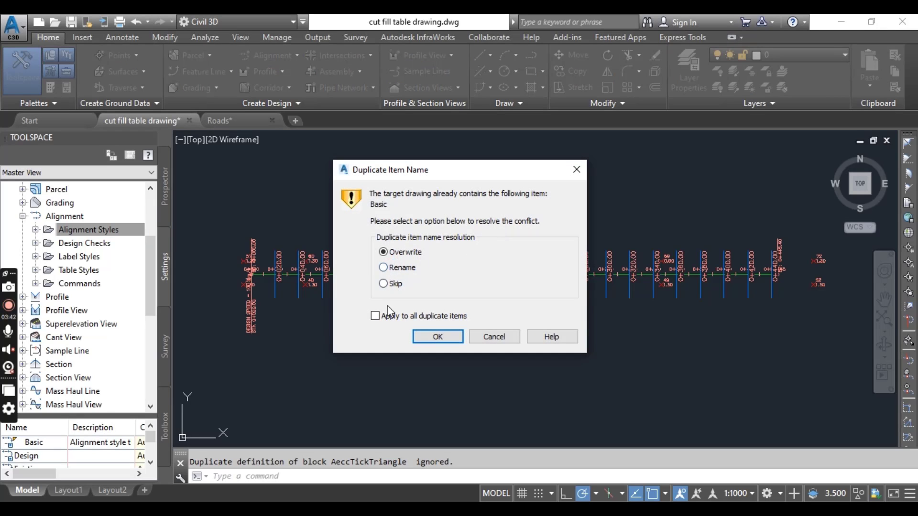
left_click(375, 316)
left_click(438, 337)
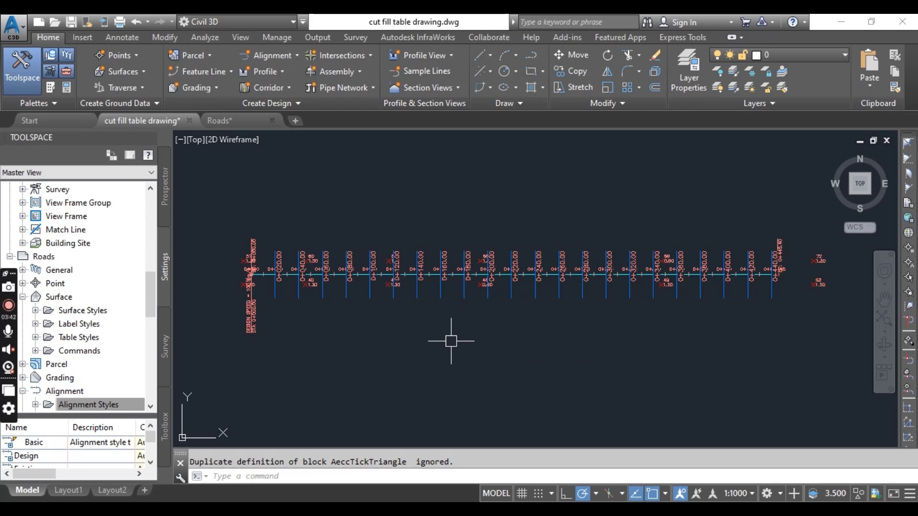
Check the Roads drawing's alignment label styles.
scroll(478, 287, "up", 5)
scroll(495, 352, "down", 6)
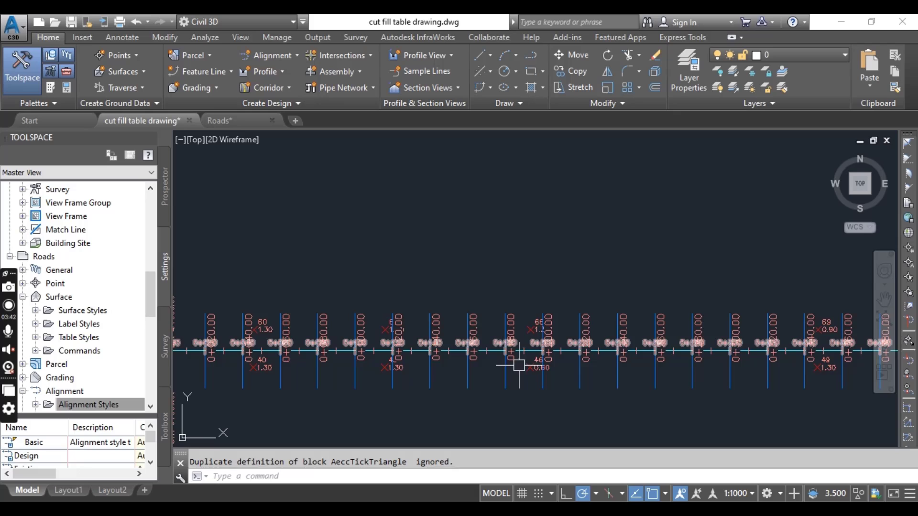
scroll(69, 320, "down", 3)
left_click(71, 315)
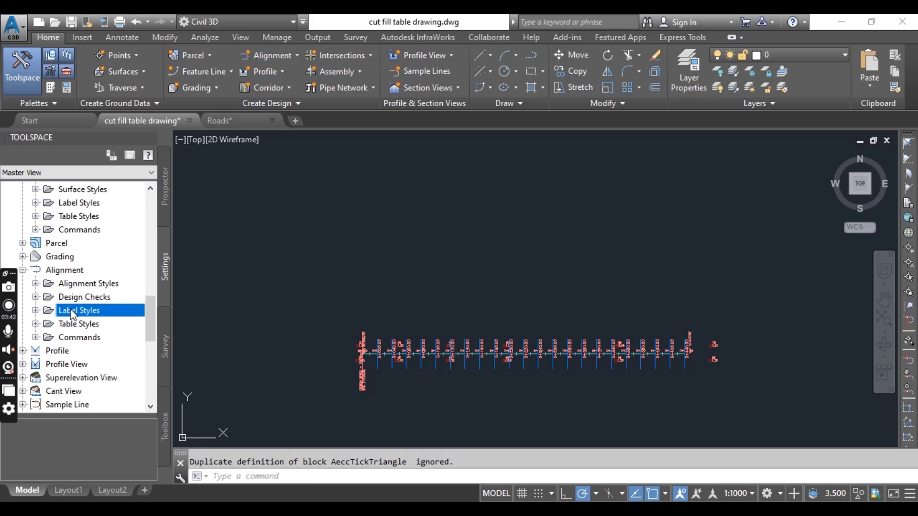
scroll(114, 297, "up", 13)
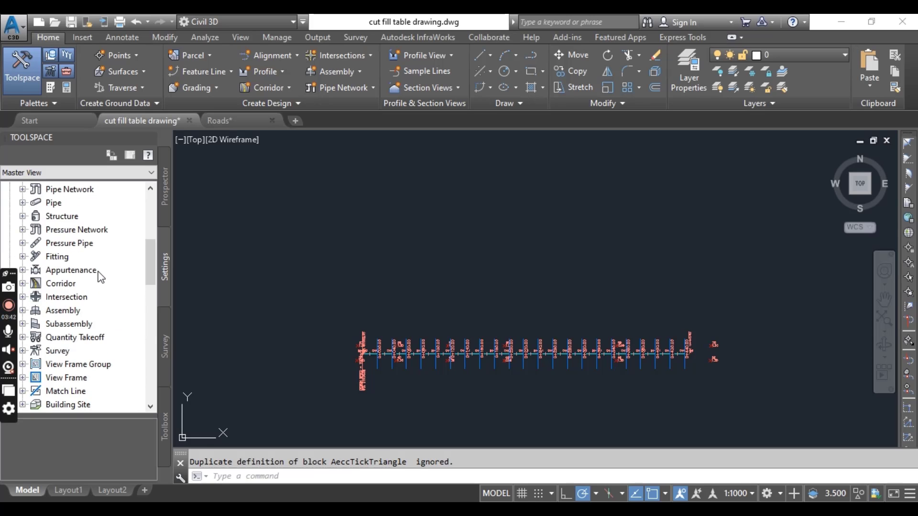
Collapse the cut fill table drawing node and select Roads > Profile View Styles.
left_click(9, 189)
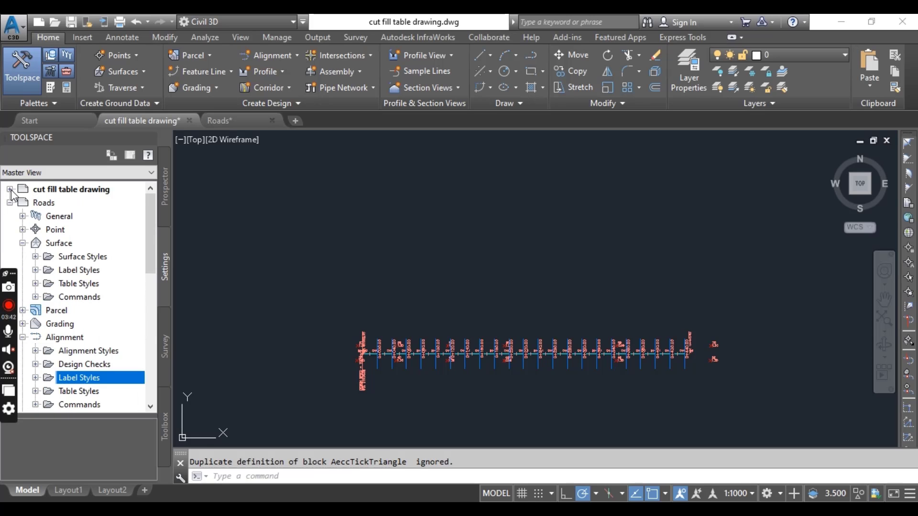
scroll(106, 311, "down", 3)
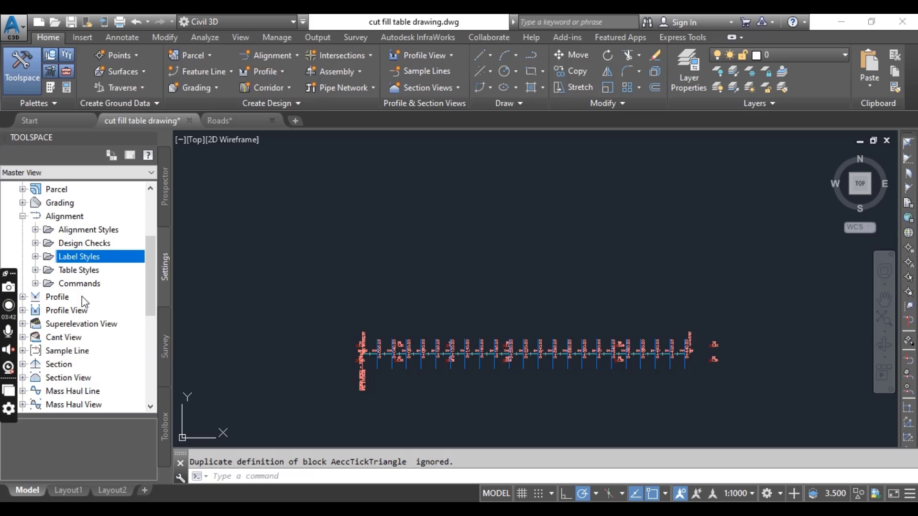
scroll(77, 281, "down", 2)
left_click(22, 229)
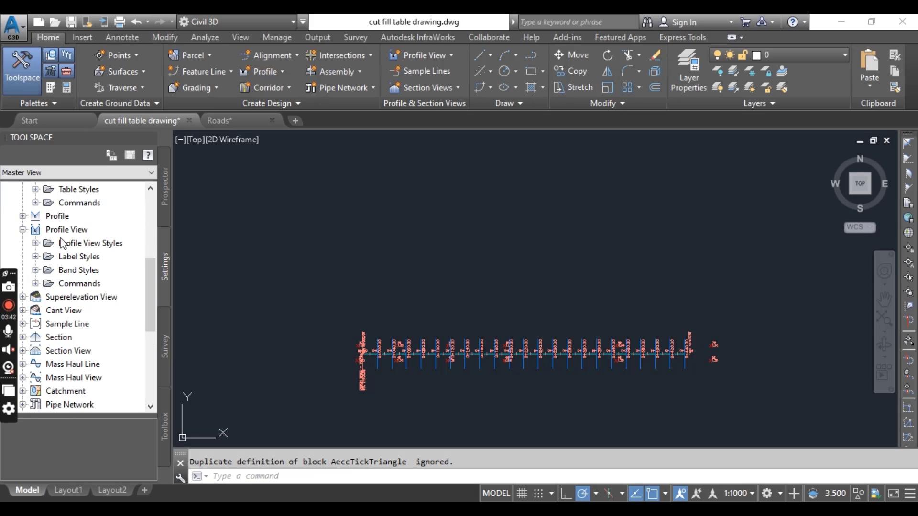
left_click(82, 245)
Drag Roads Profile View Styles into the drawing, overwriting duplicates like Intermediate View.
left_click_drag(83, 246, 361, 261)
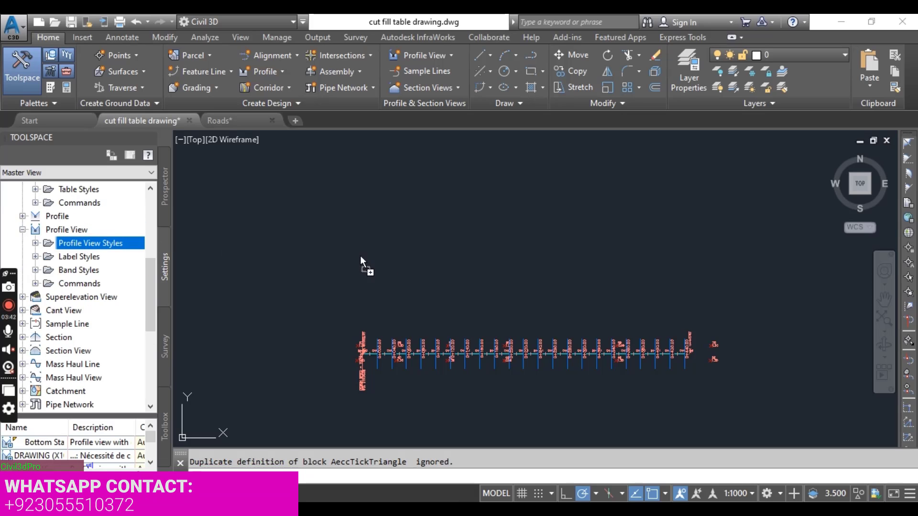
left_click_drag(511, 273, 525, 282)
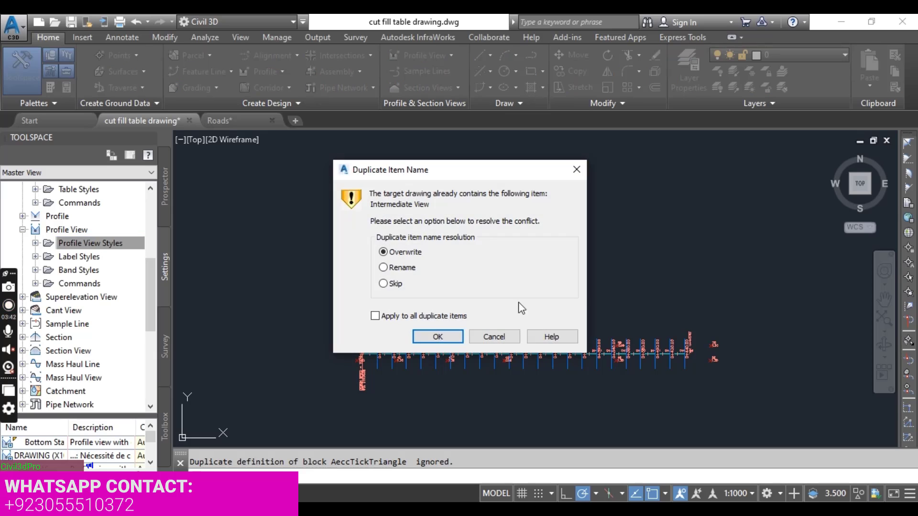
left_click(376, 317)
left_click(438, 336)
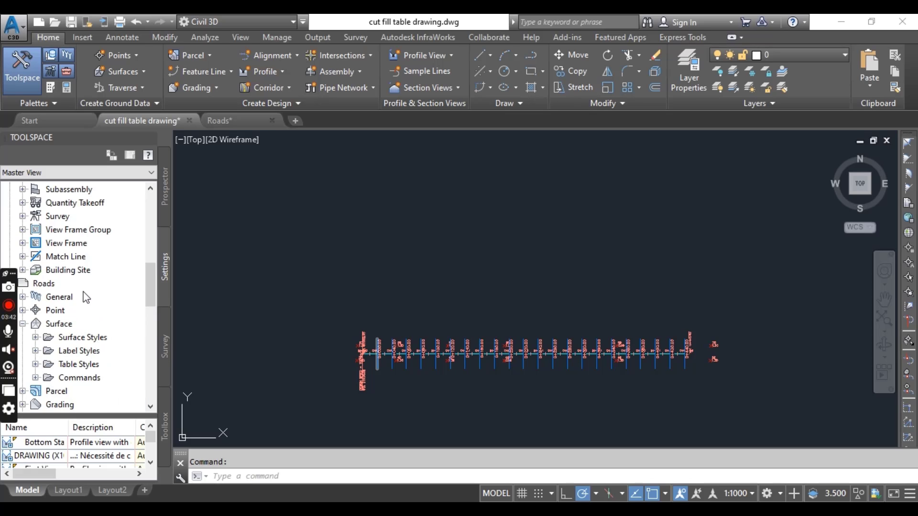
Zoom out, pan left and zoom in on the table sheet frames beside the short alignment.
scroll(506, 343, "down", 5)
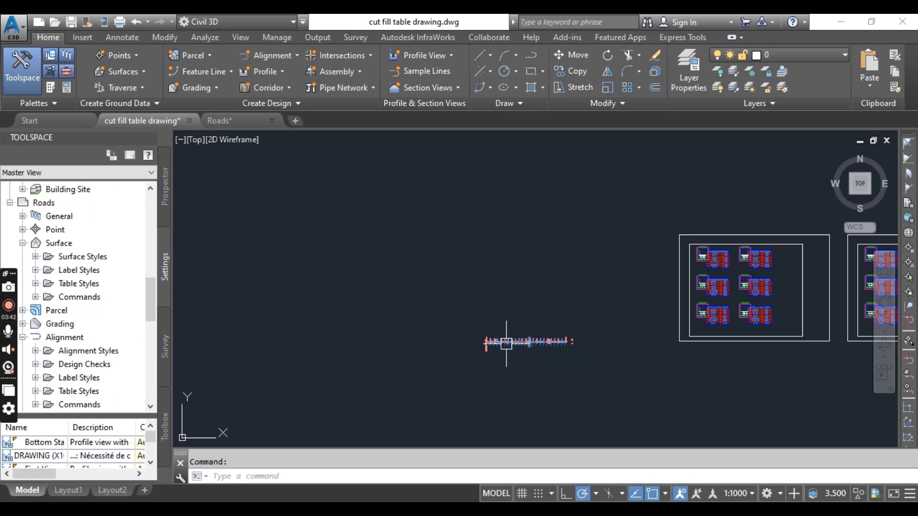
scroll(584, 342, "up", 2)
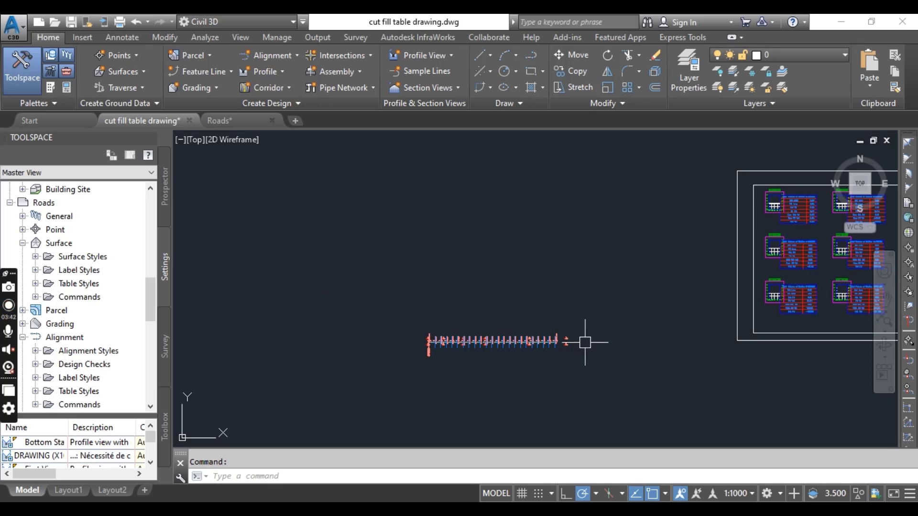
scroll(621, 334, "down", 5)
middle_click_drag(660, 328, 514, 330)
scroll(547, 309, "up", 7)
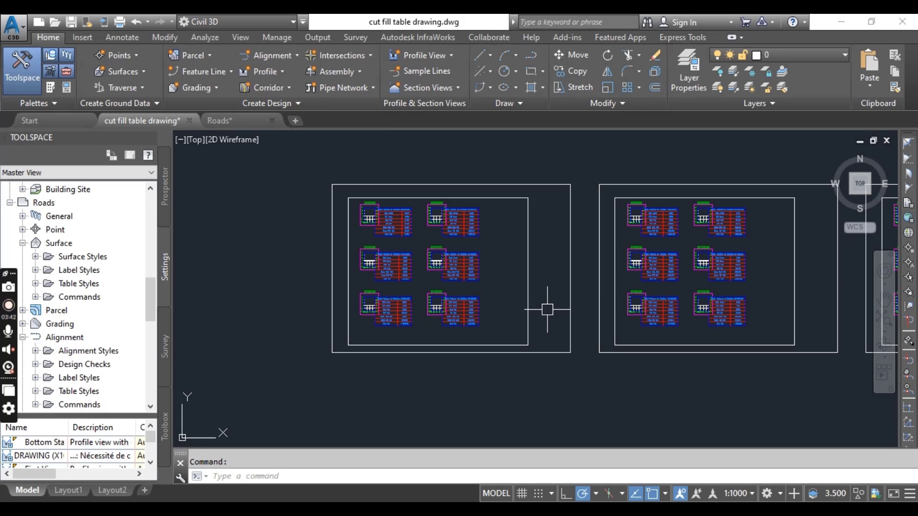